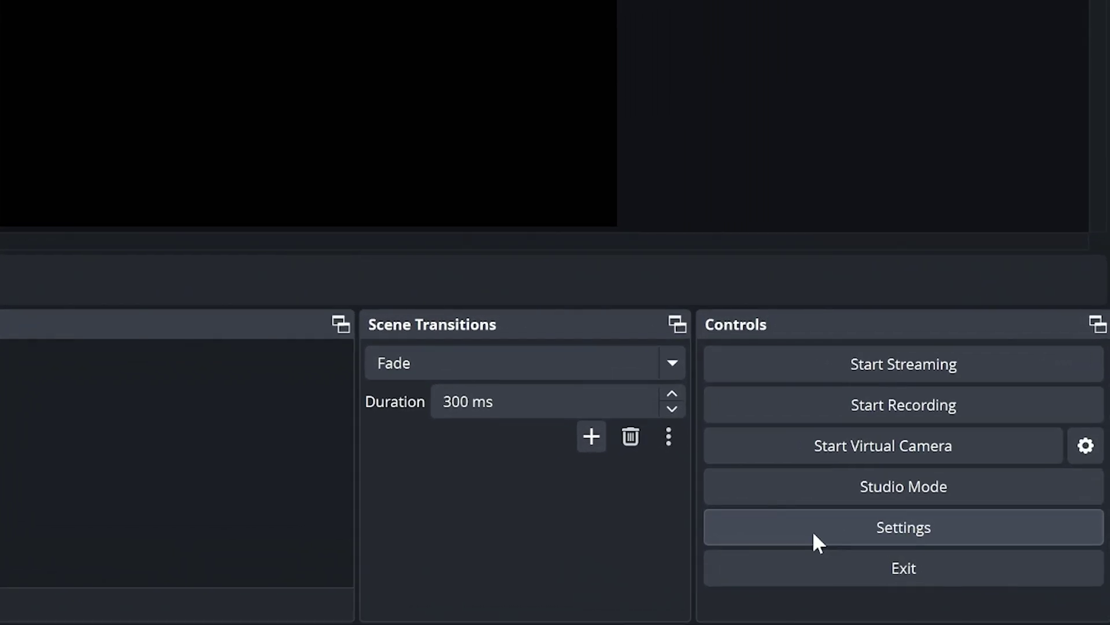
# Step: In Video settings, set the output resolution to 2560x1440 and frame rate to 60 FPS, and apply
pyautogui.click(813, 530)
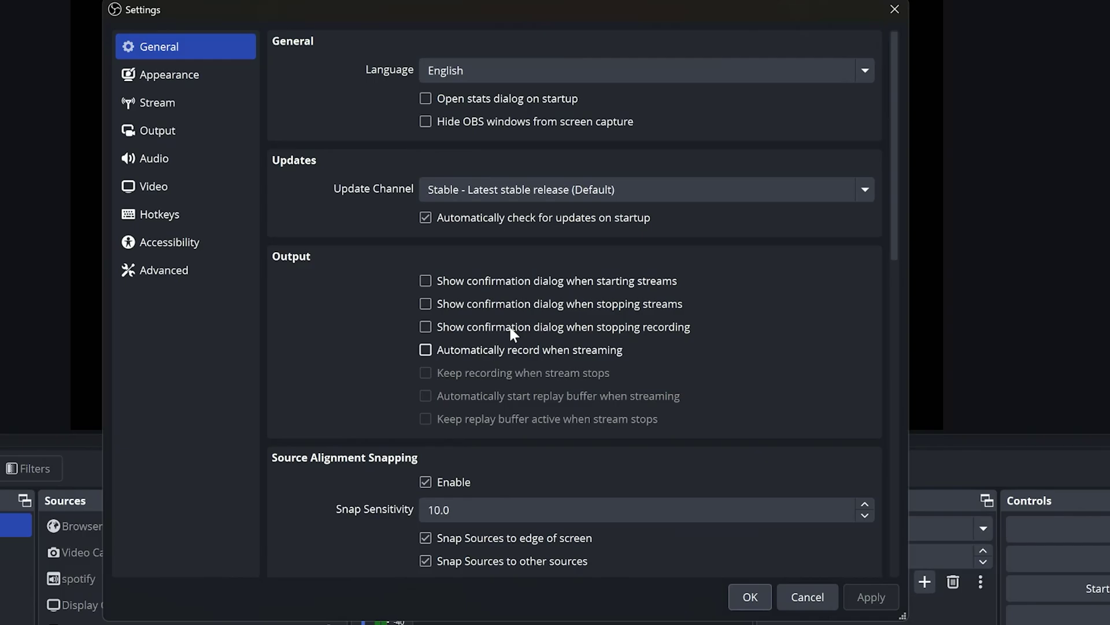
pyautogui.click(155, 186)
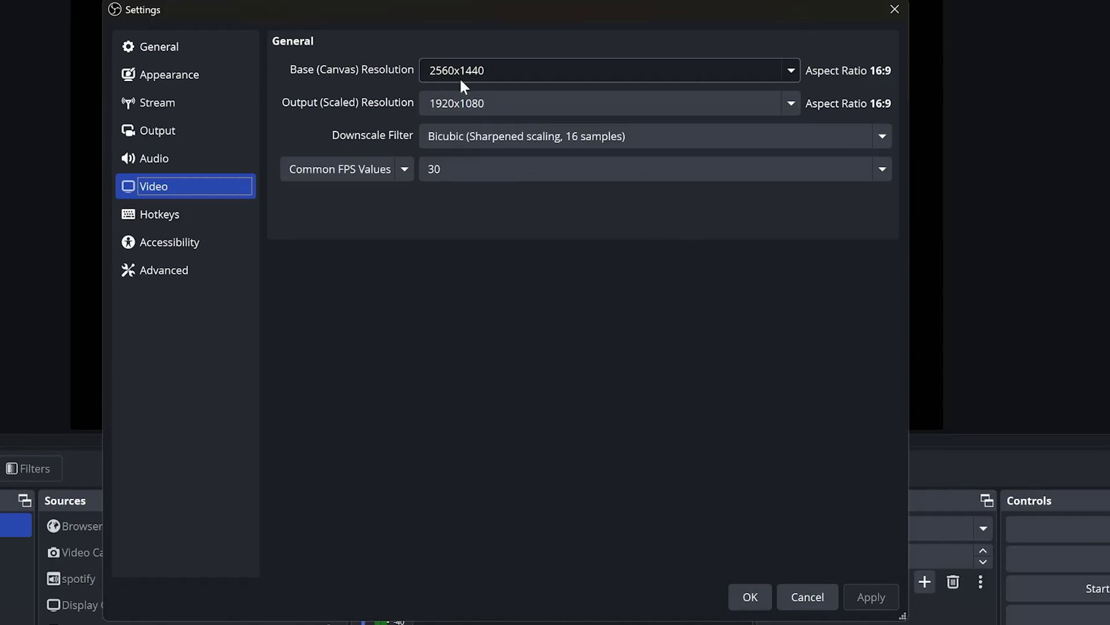
pyautogui.click(488, 72)
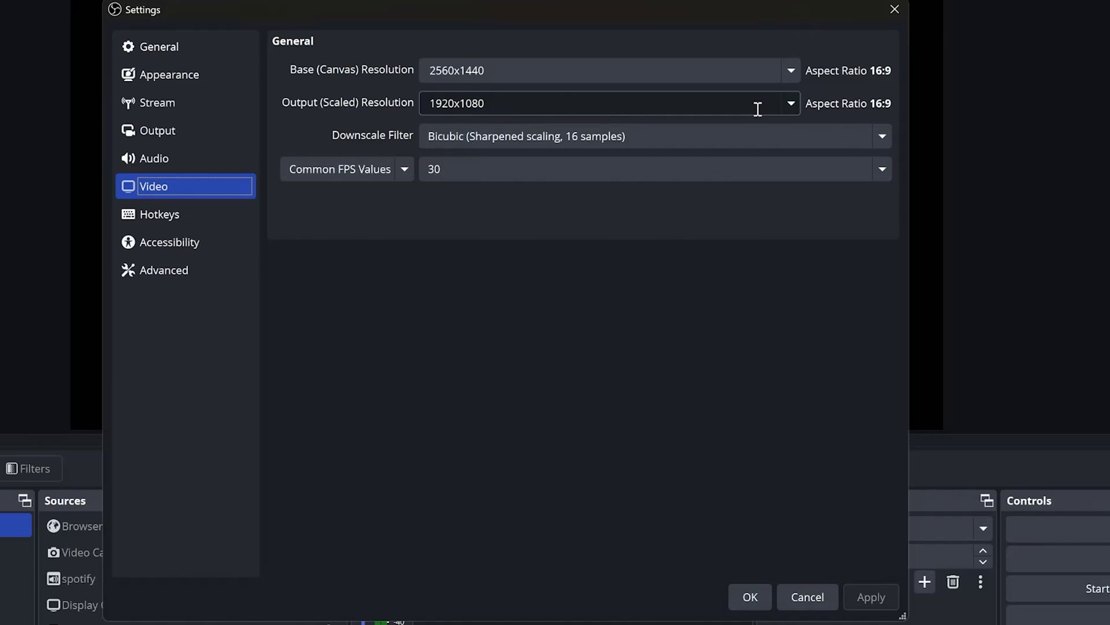
pyautogui.click(790, 104)
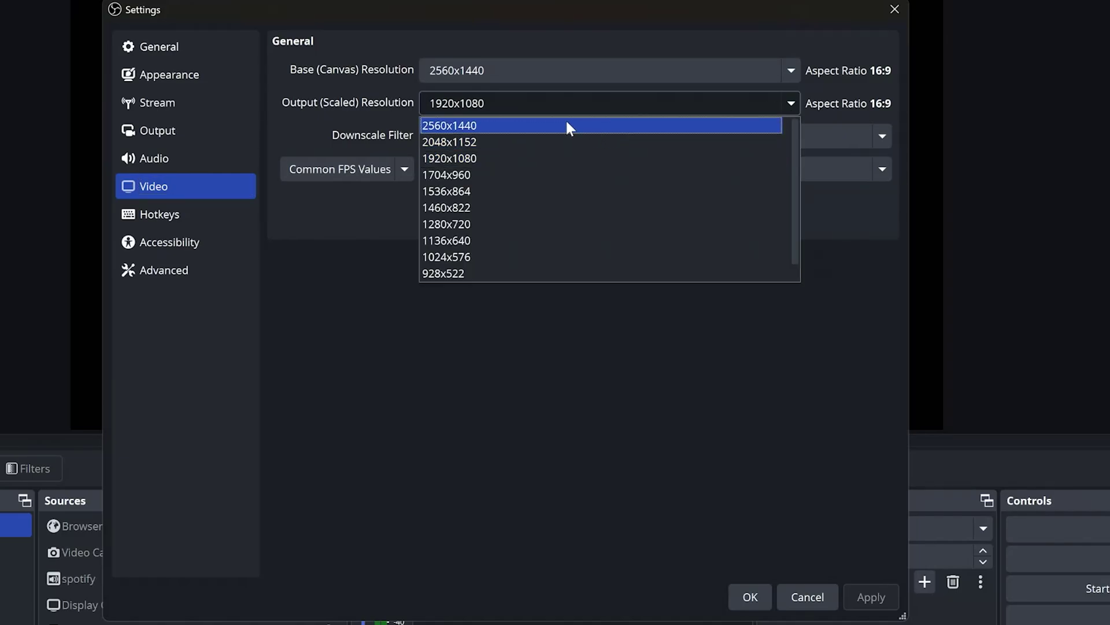
pyautogui.click(566, 125)
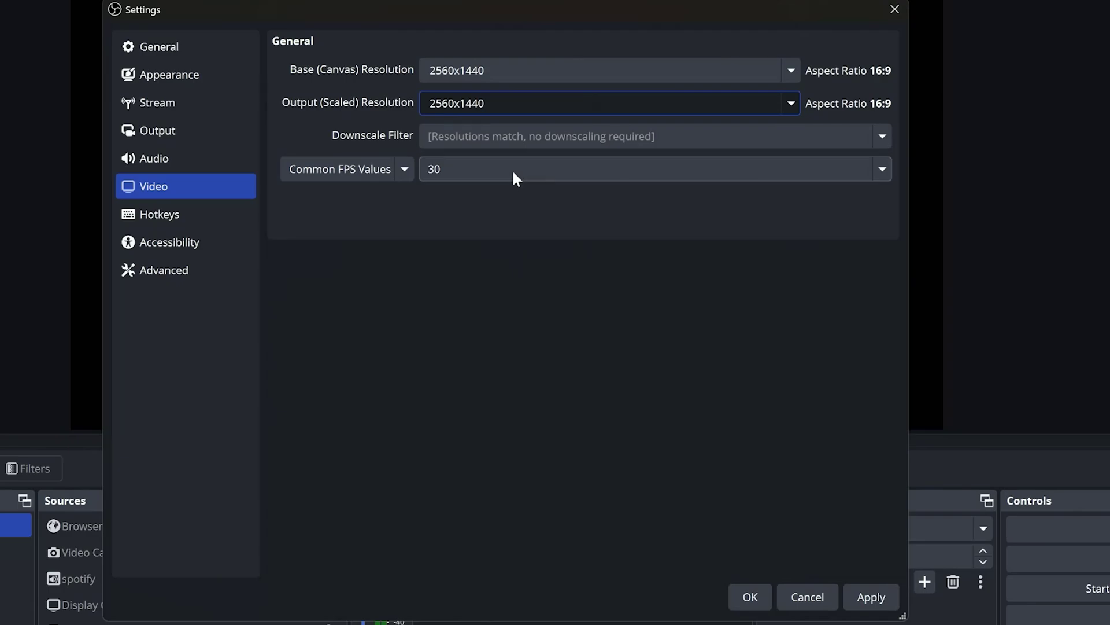
pyautogui.click(511, 170)
pyautogui.click(468, 344)
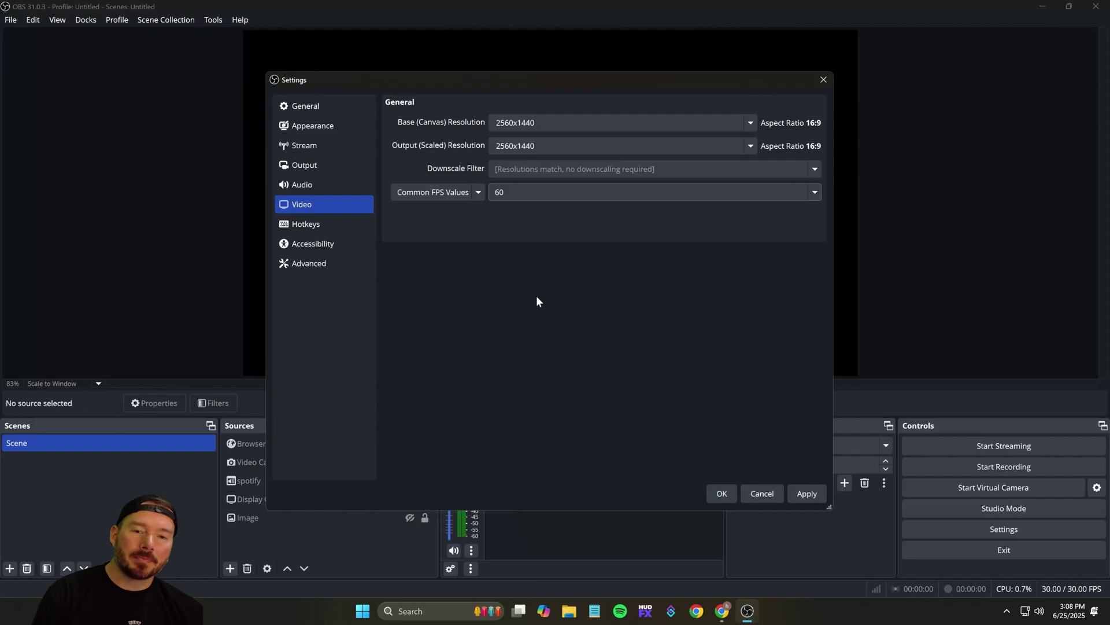
pyautogui.click(808, 494)
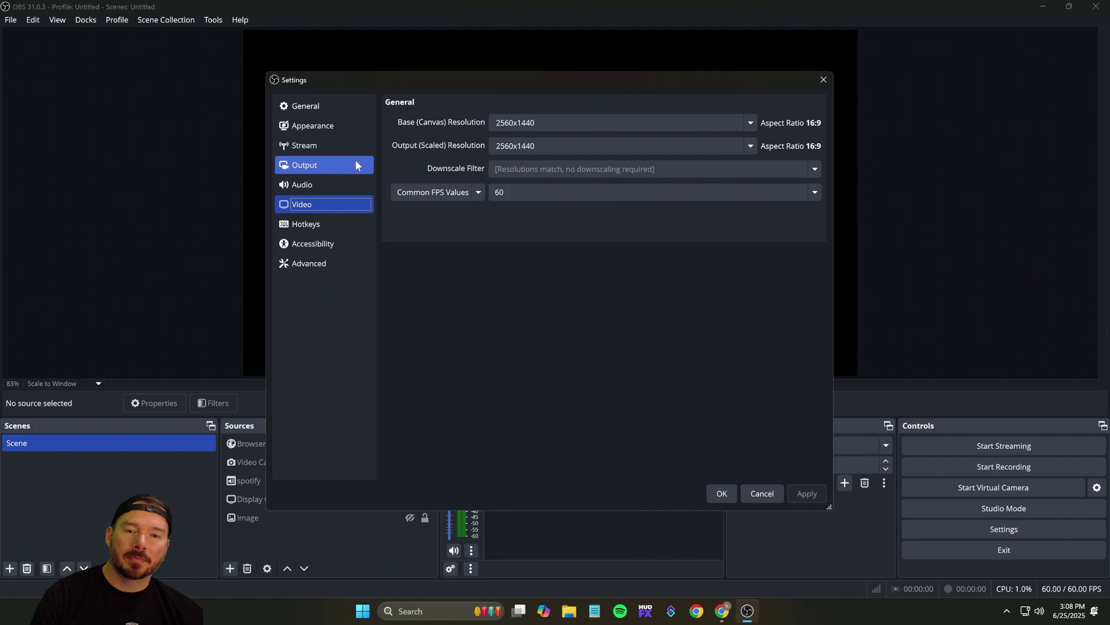
# Step: Switch Settings to the Stream page to review the Twitch streaming options
pyautogui.click(336, 149)
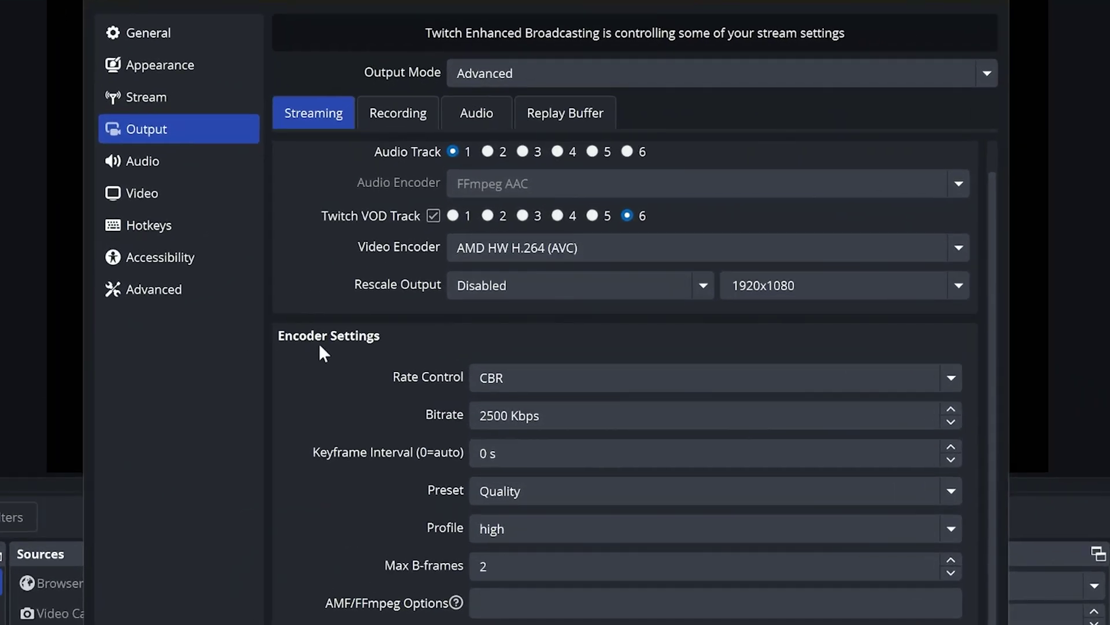
pyautogui.click(675, 254)
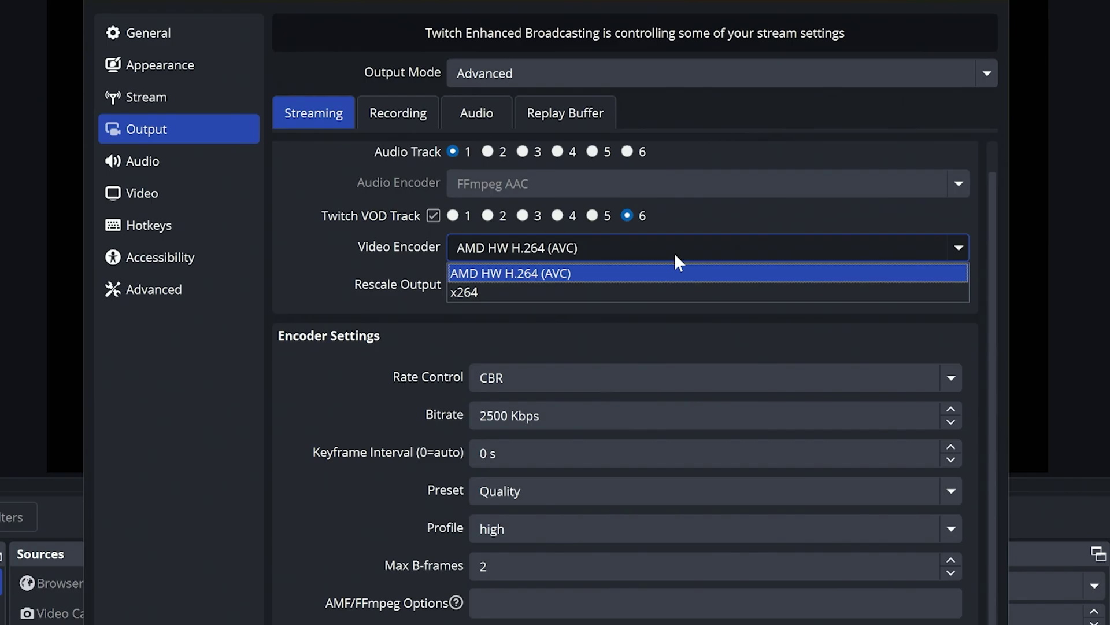
pyautogui.click(676, 255)
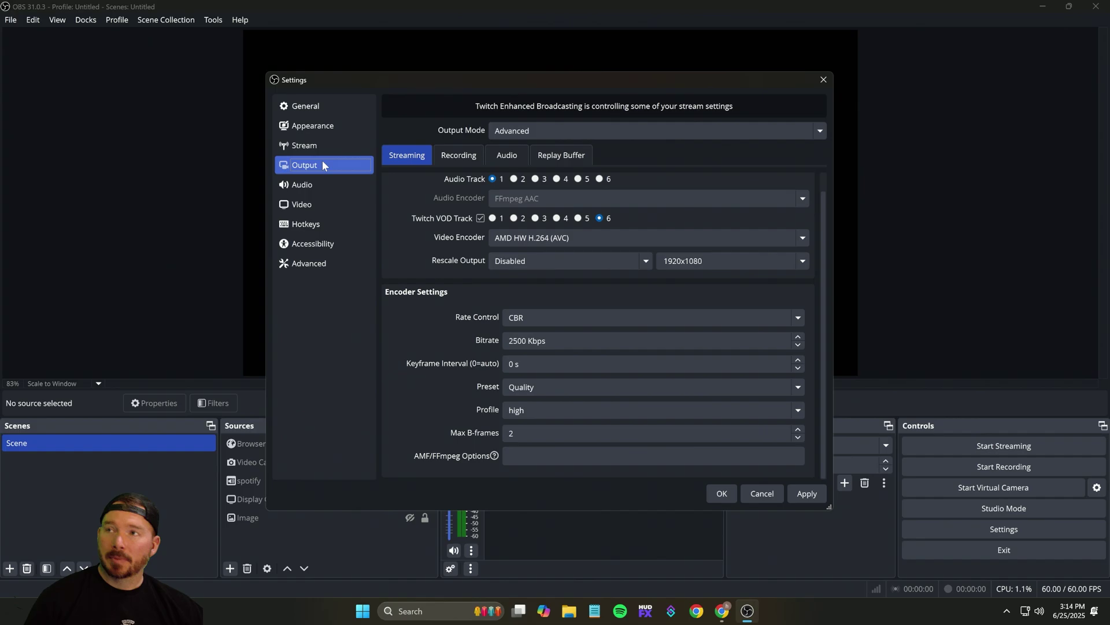
# Step: On the Stream page, enable Bandwidth Test Mode and confirm with OK
pyautogui.click(323, 151)
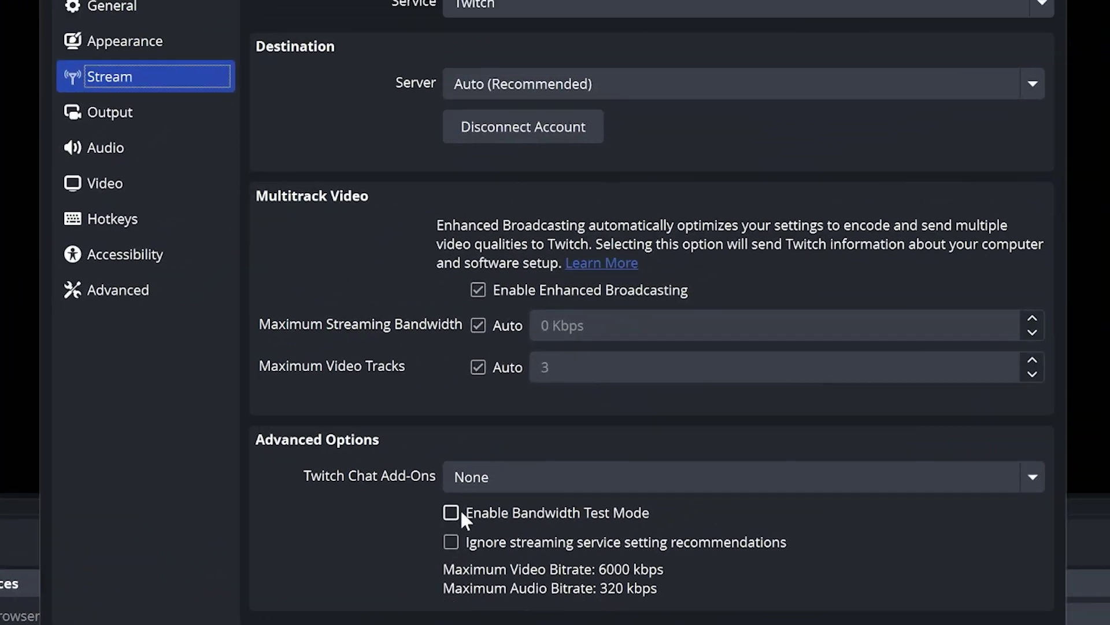
pyautogui.click(456, 512)
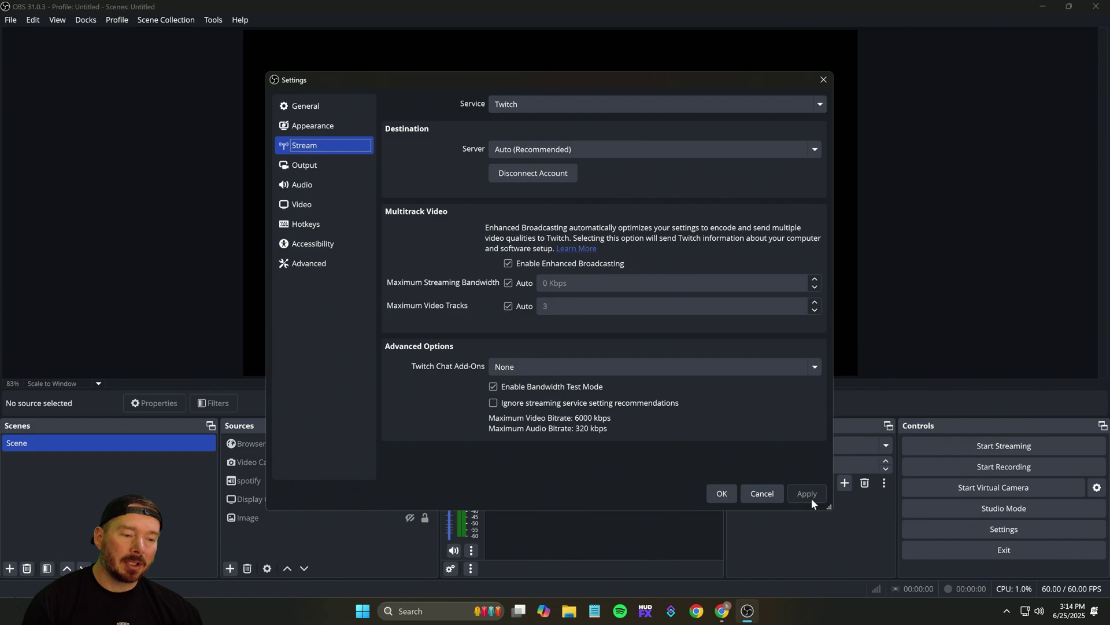
pyautogui.click(722, 495)
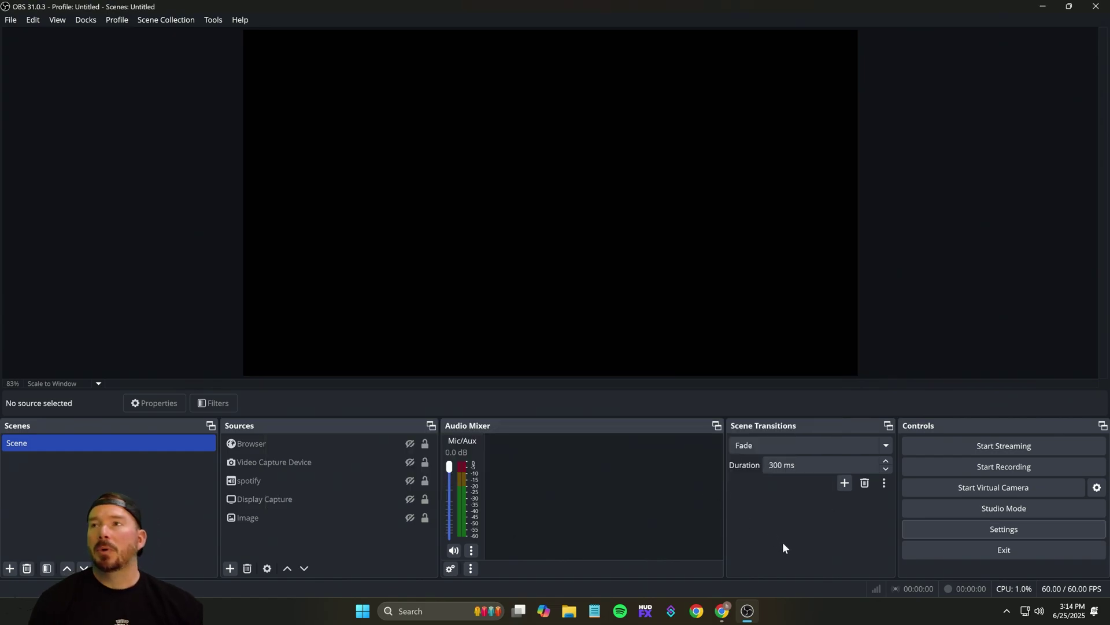
# Step: Start streaming and confirm the Start Bandwidth Test prompt
pyautogui.click(992, 448)
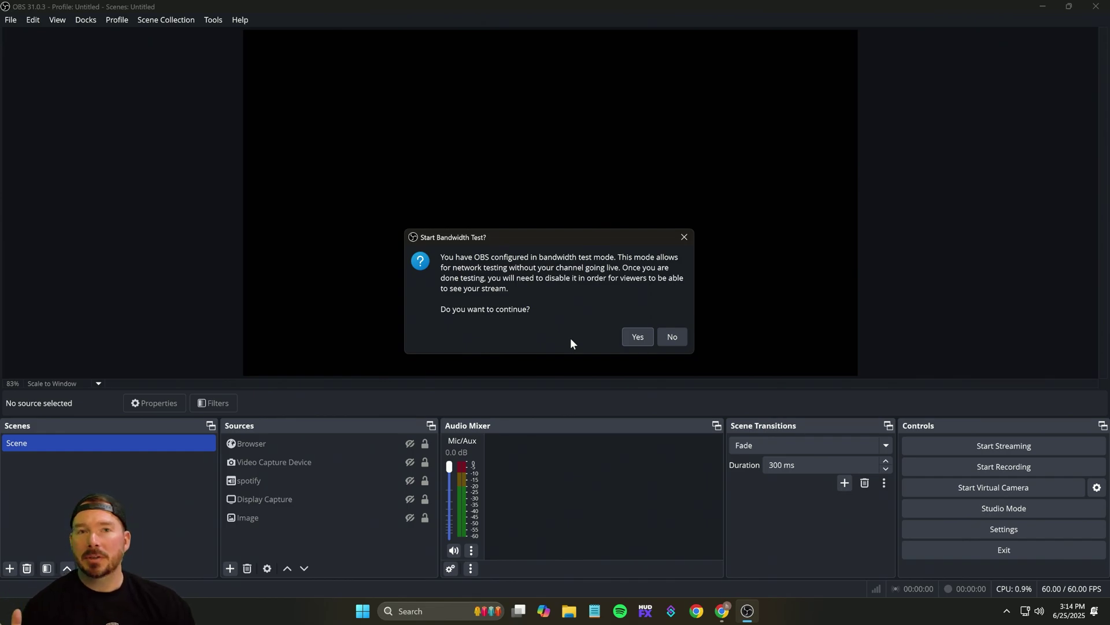
pyautogui.click(627, 337)
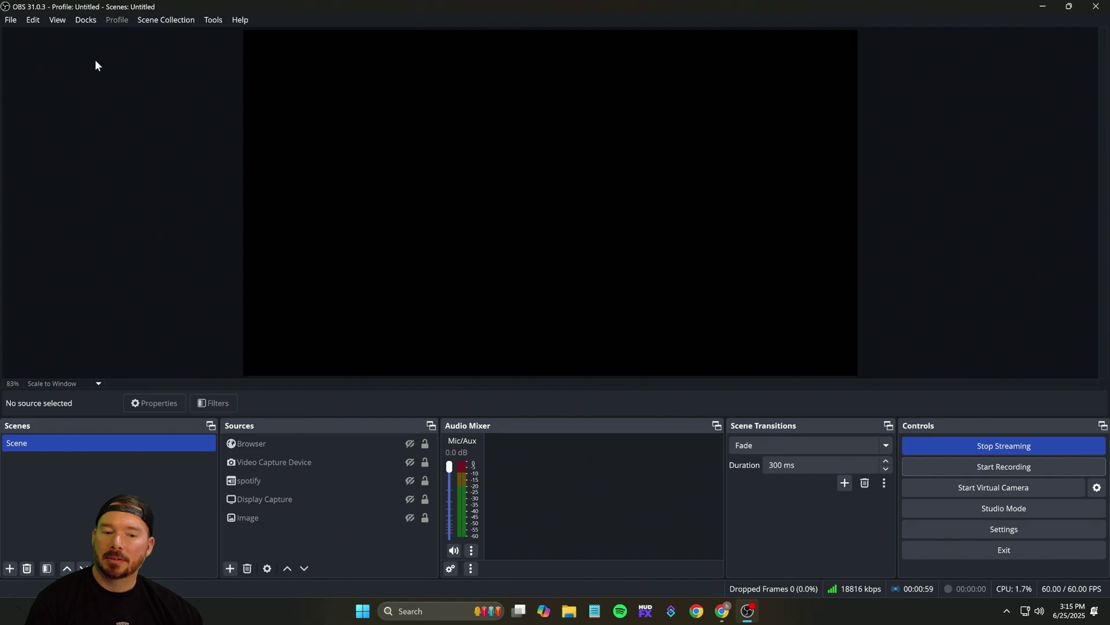
# Step: Open the Stats window from the View menu, reset its counters, and move it over the preview
pyautogui.click(57, 19)
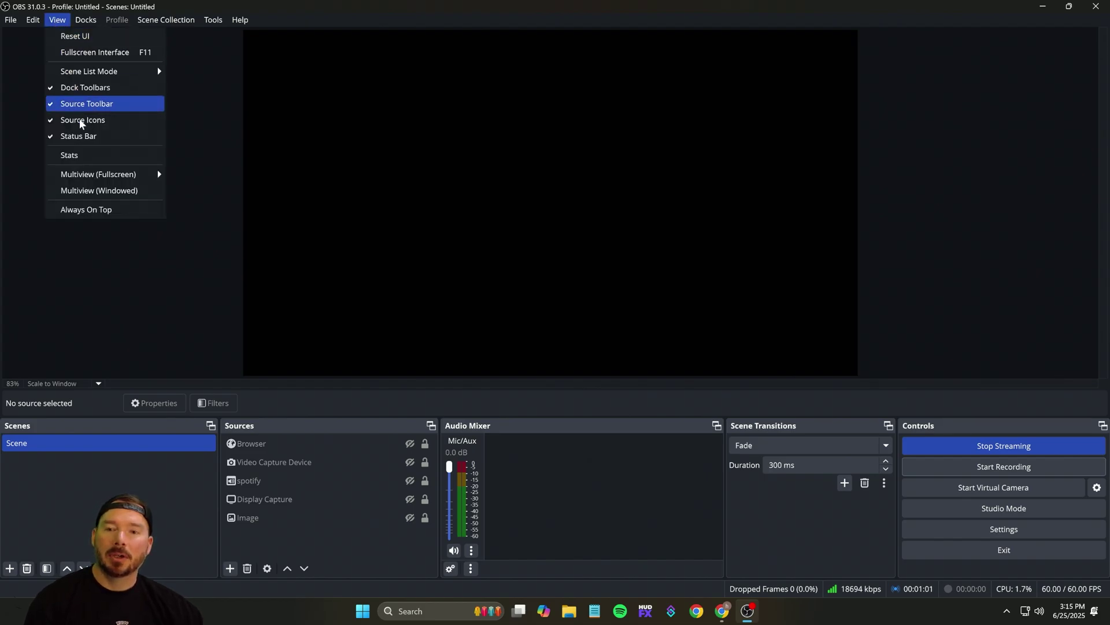
pyautogui.click(69, 155)
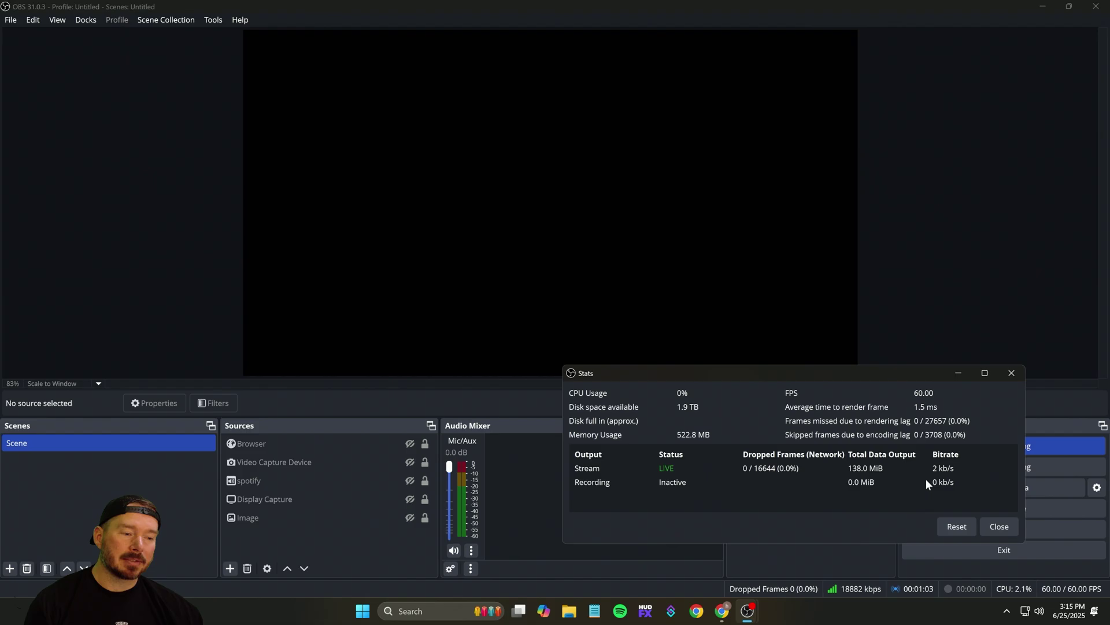
pyautogui.click(958, 525)
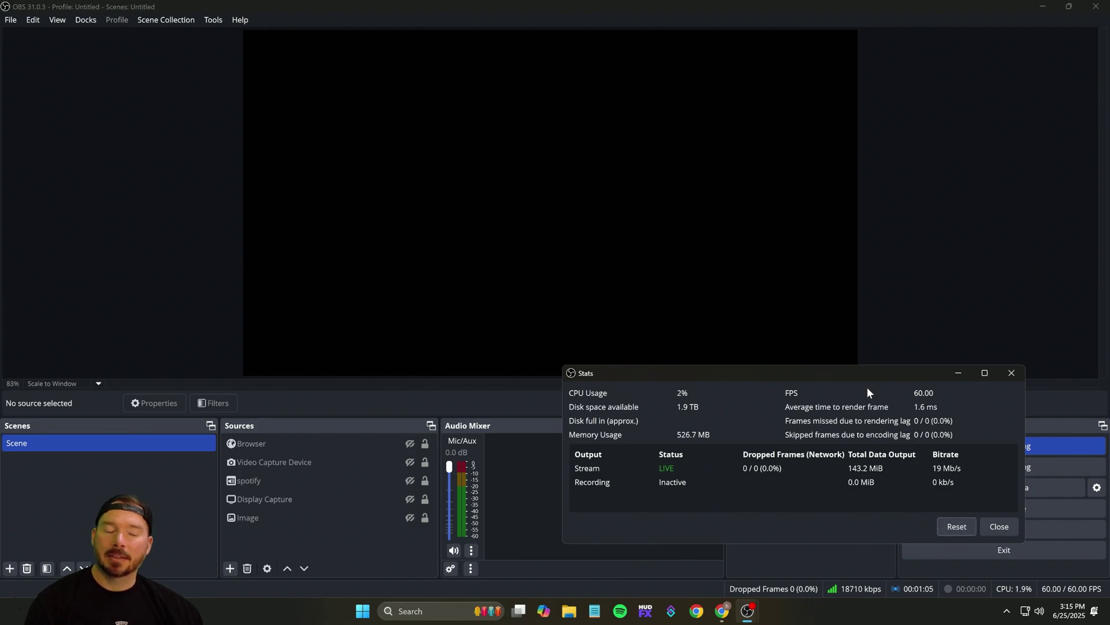
pyautogui.moveTo(863, 373); pyautogui.dragTo(509, 137)
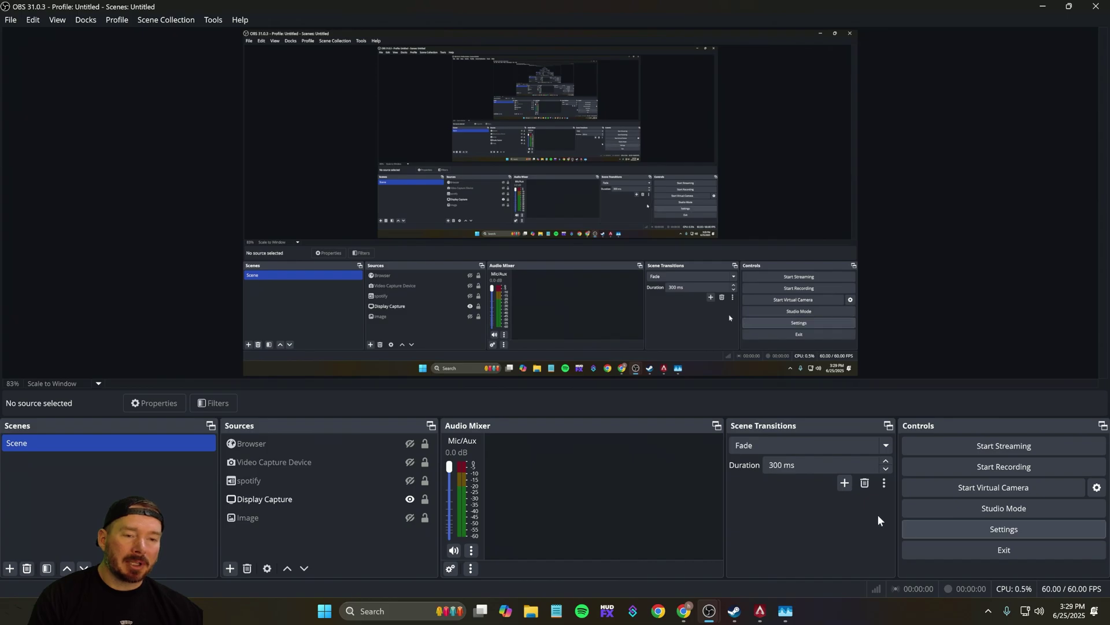
# Step: Keep the Output encoder profile at main, close Settings unchanged, and bring the Stats window forward
pyautogui.click(904, 526)
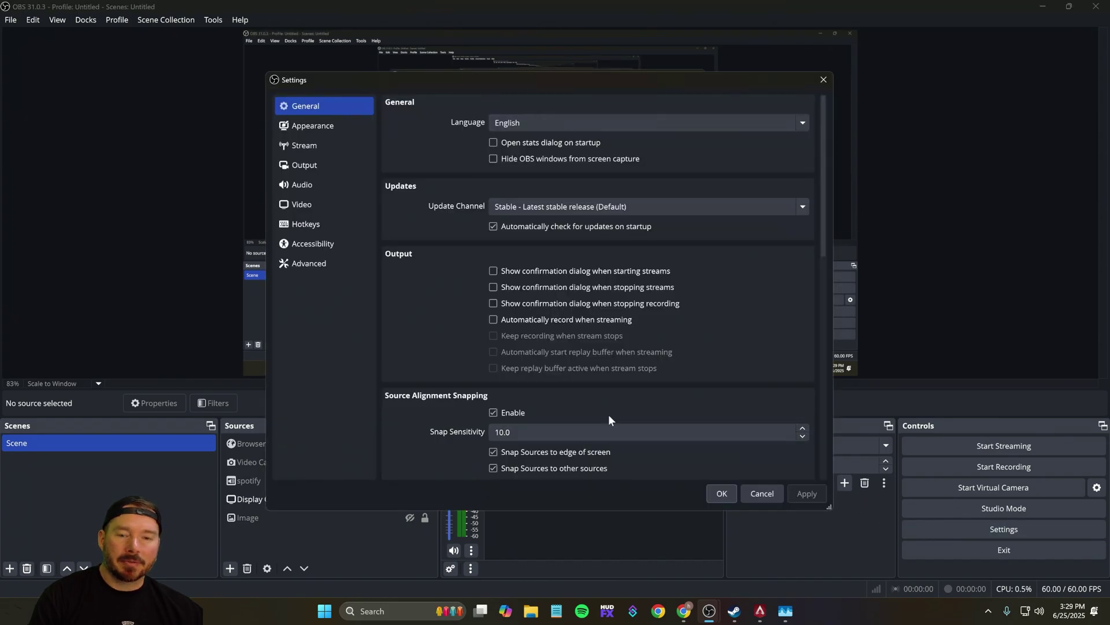
pyautogui.click(313, 165)
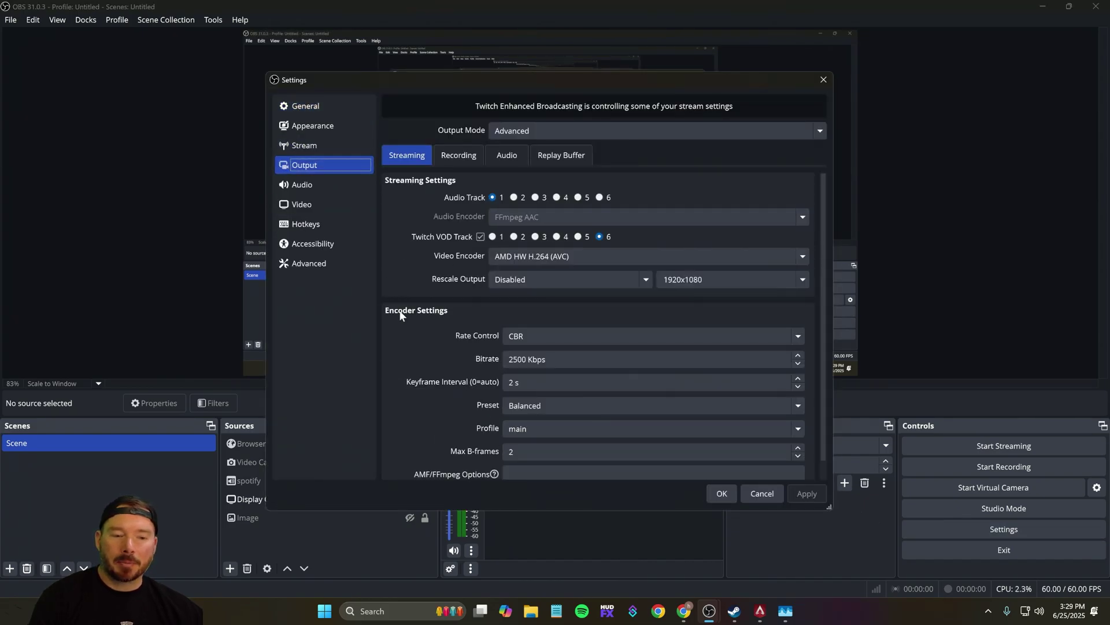
pyautogui.click(548, 429)
pyautogui.click(553, 426)
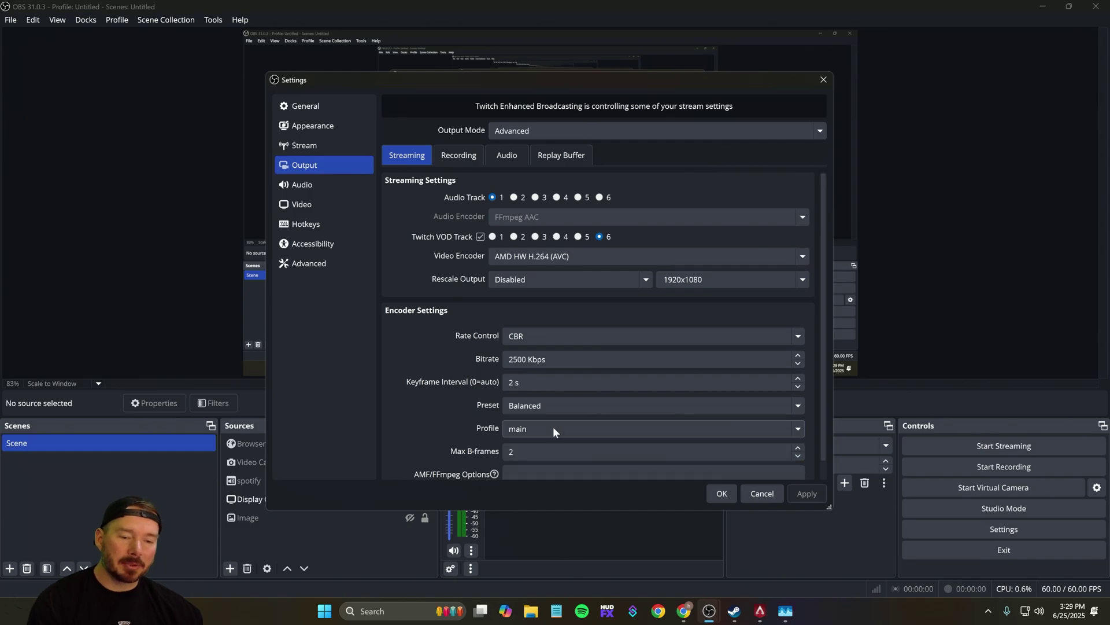
pyautogui.click(719, 494)
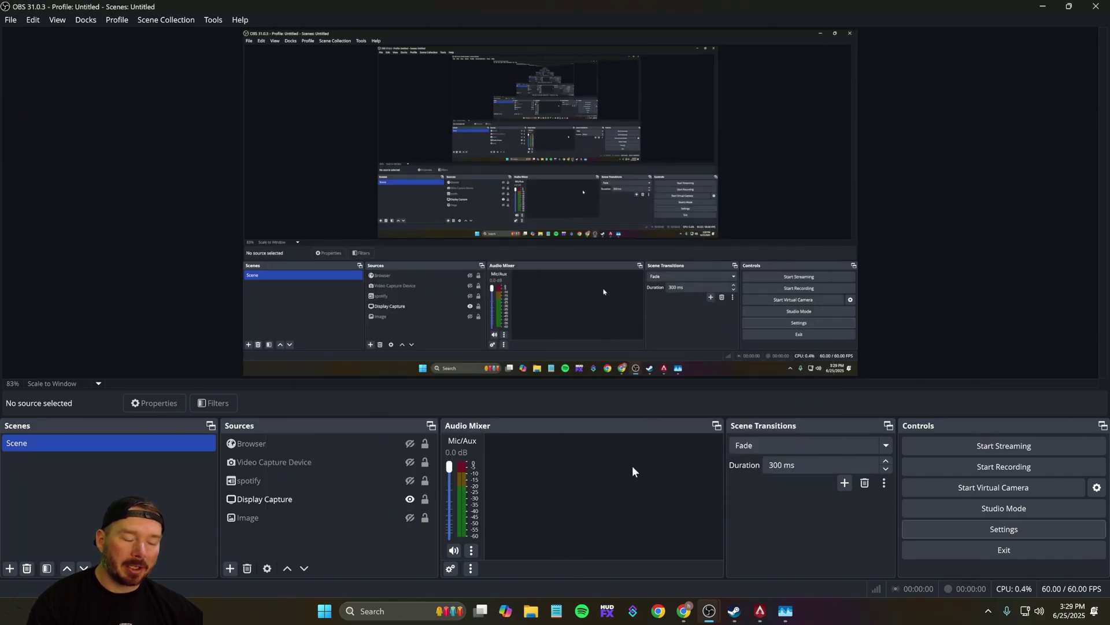
pyautogui.moveTo(709, 611)
pyautogui.click(734, 553)
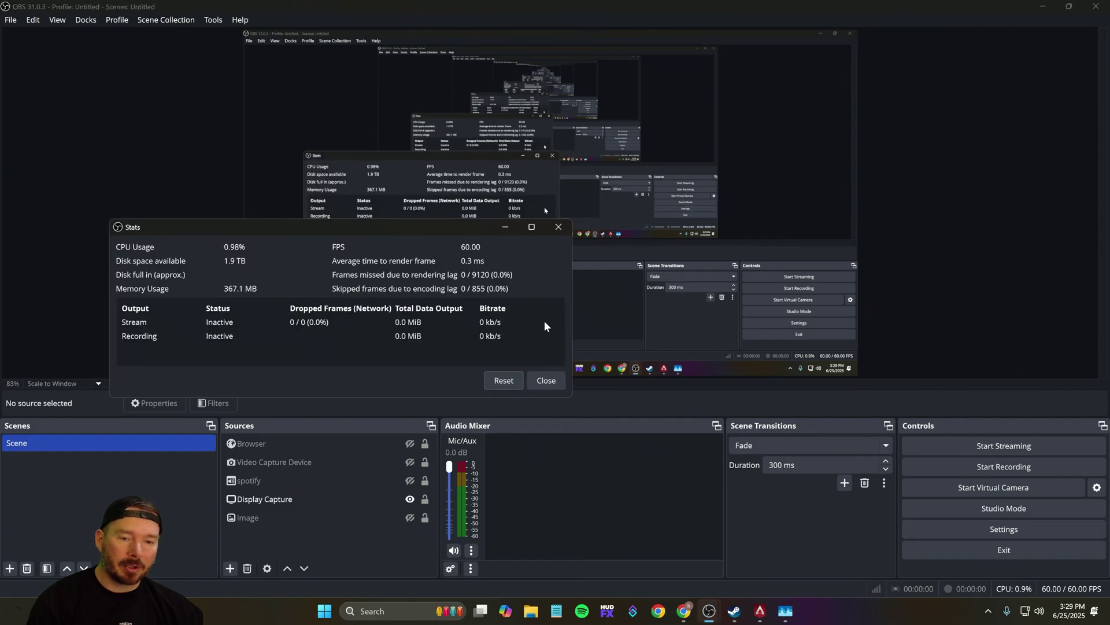
# Step: Reset the Stats counters, glance at Task Manager, then restart the bandwidth-test stream
pyautogui.click(500, 380)
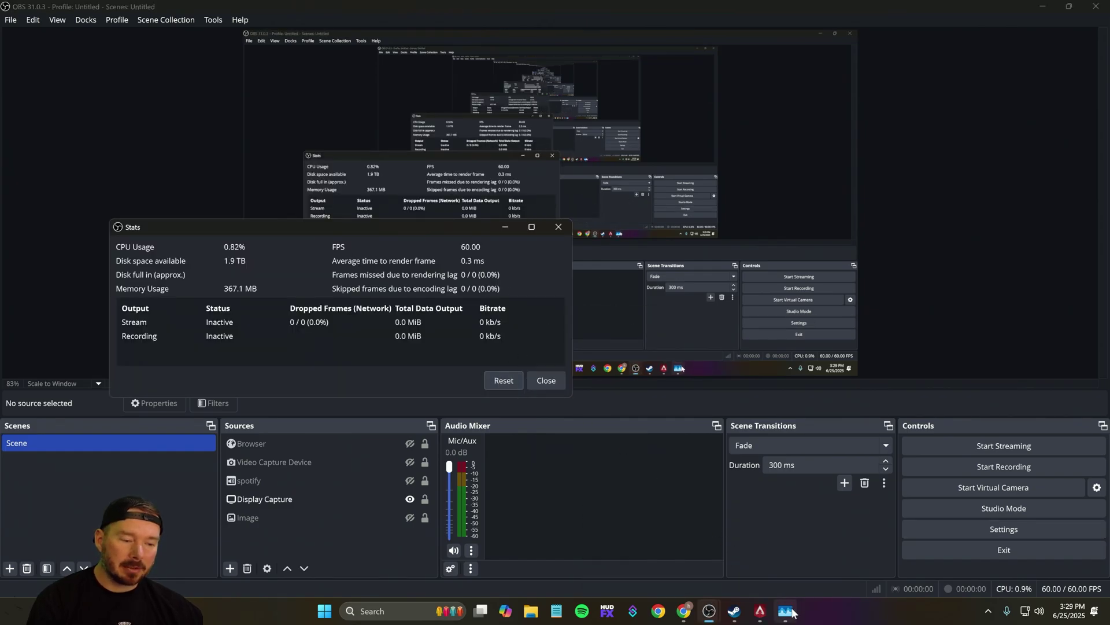
pyautogui.moveTo(789, 615)
pyautogui.click(783, 555)
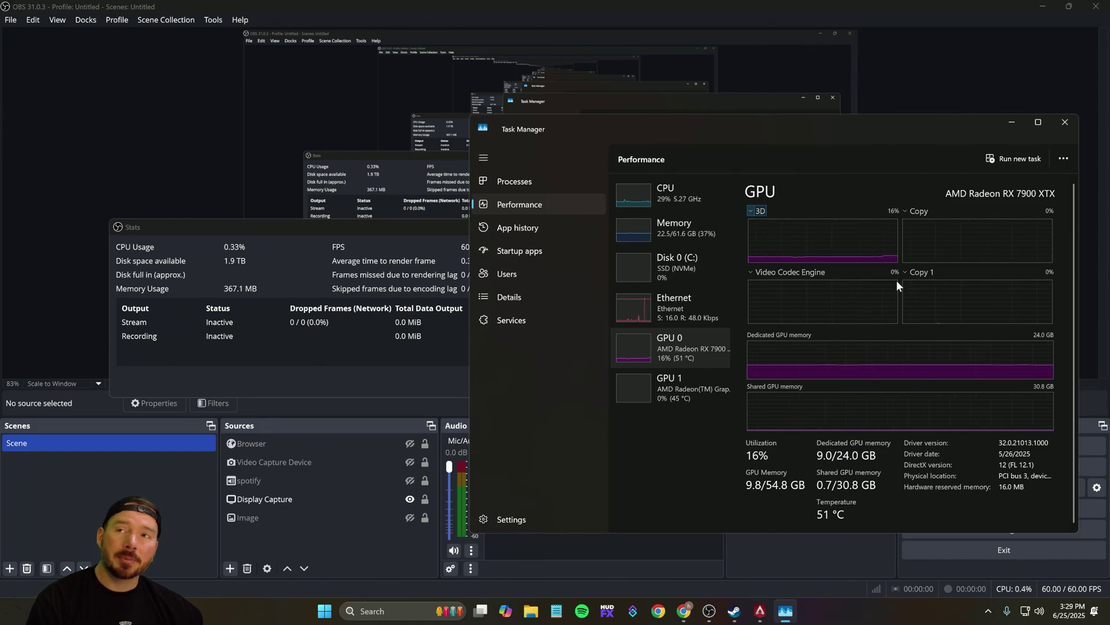
pyautogui.click(792, 546)
pyautogui.click(1026, 441)
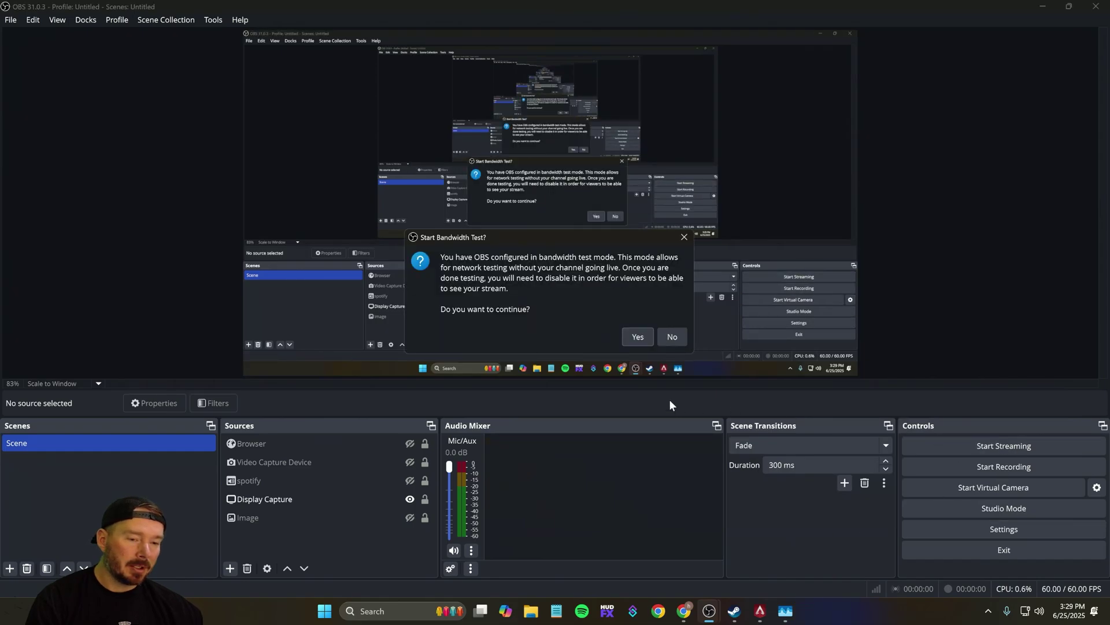
pyautogui.click(637, 336)
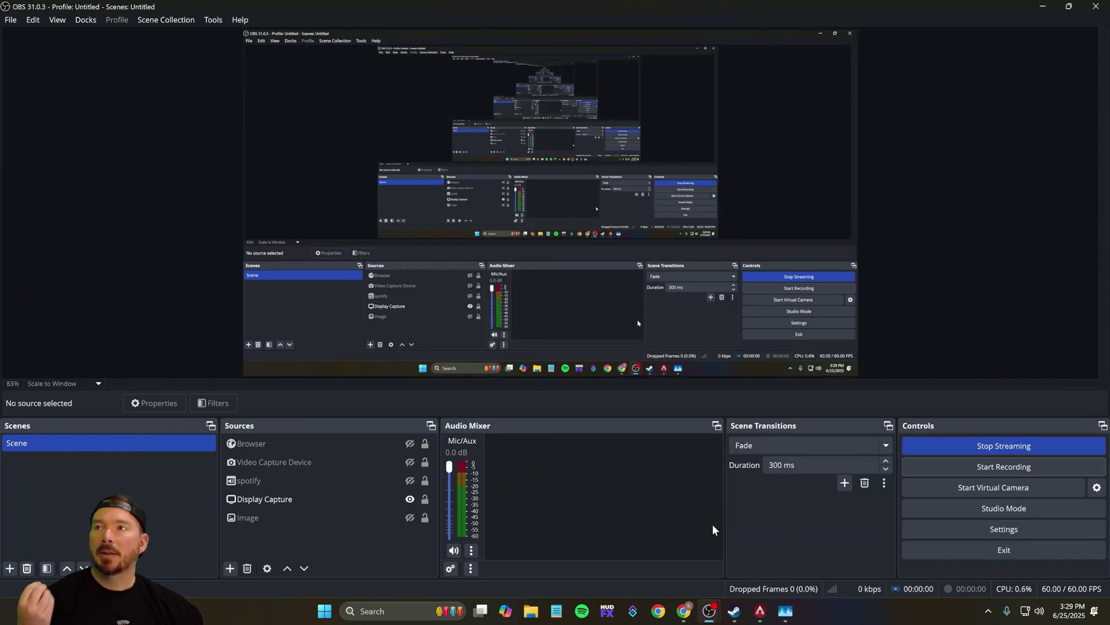
# Step: Switch to Apex Legends, inspect the held weapon and ping a spot
pyautogui.click(759, 610)
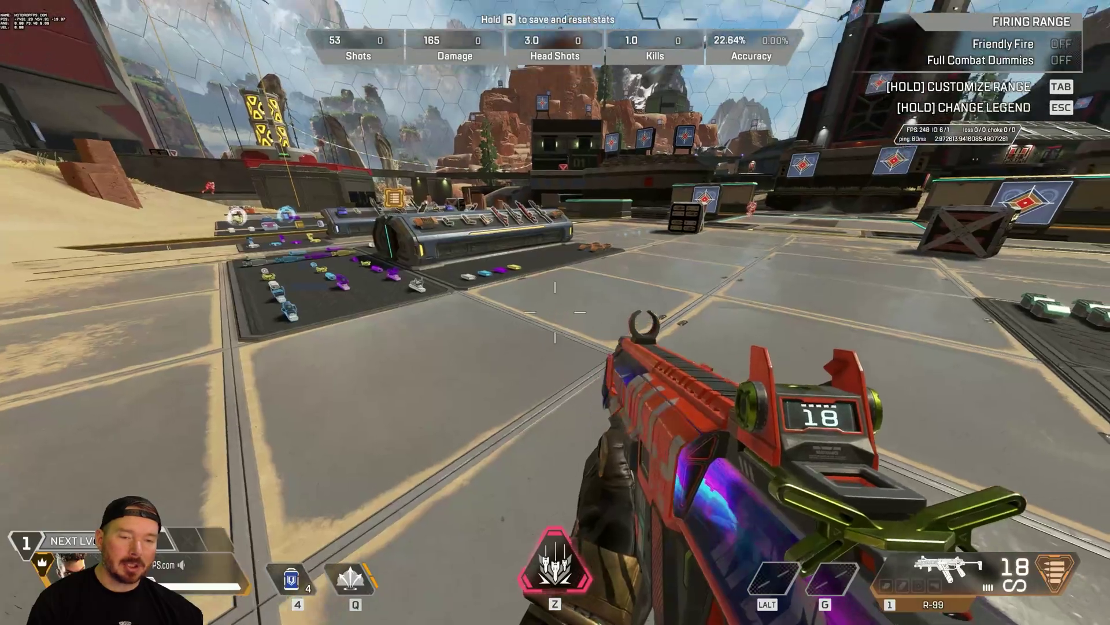
pyautogui.press('n')
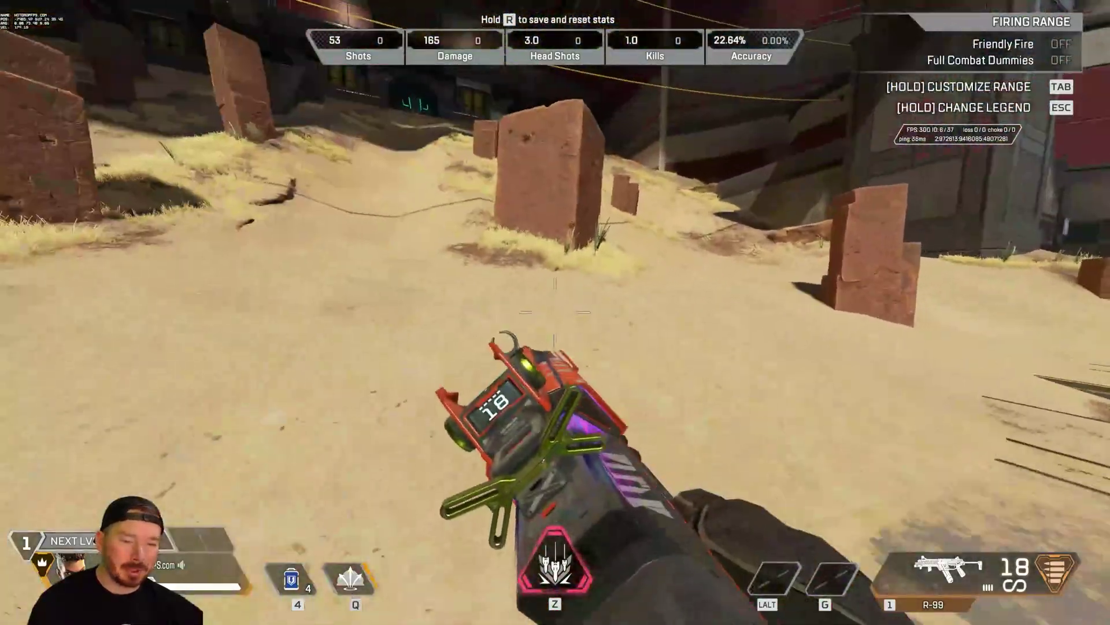
pyautogui.middleClick(555, 312)
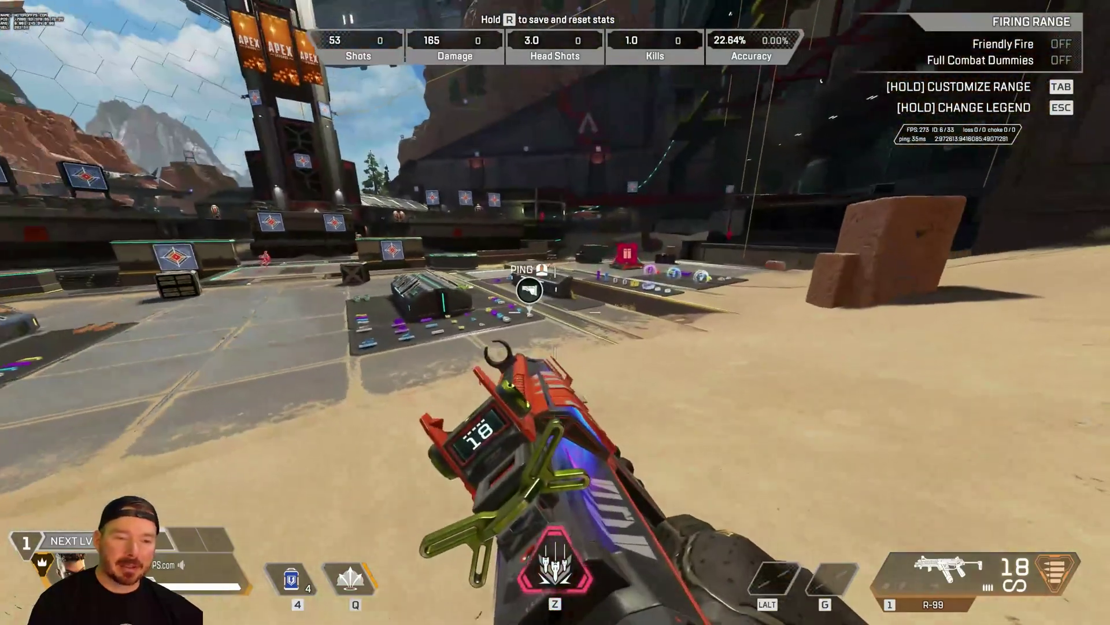
# Step: Bring Task Manager over the game and place the OBS Stats window beside it
pyautogui.press('super')
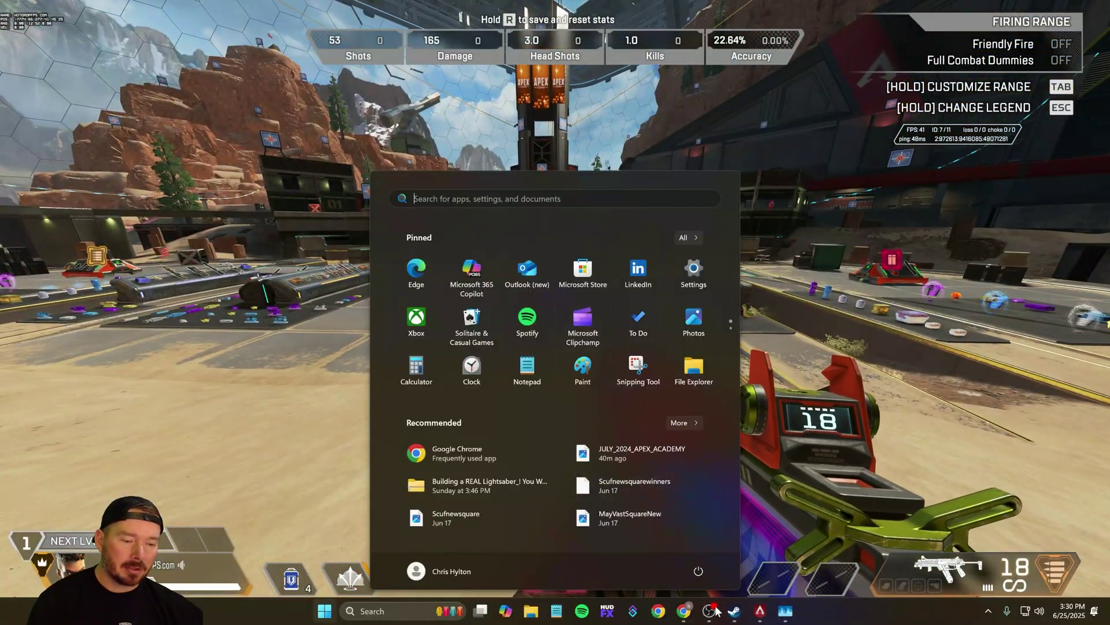
pyautogui.moveTo(712, 618)
pyautogui.click(787, 611)
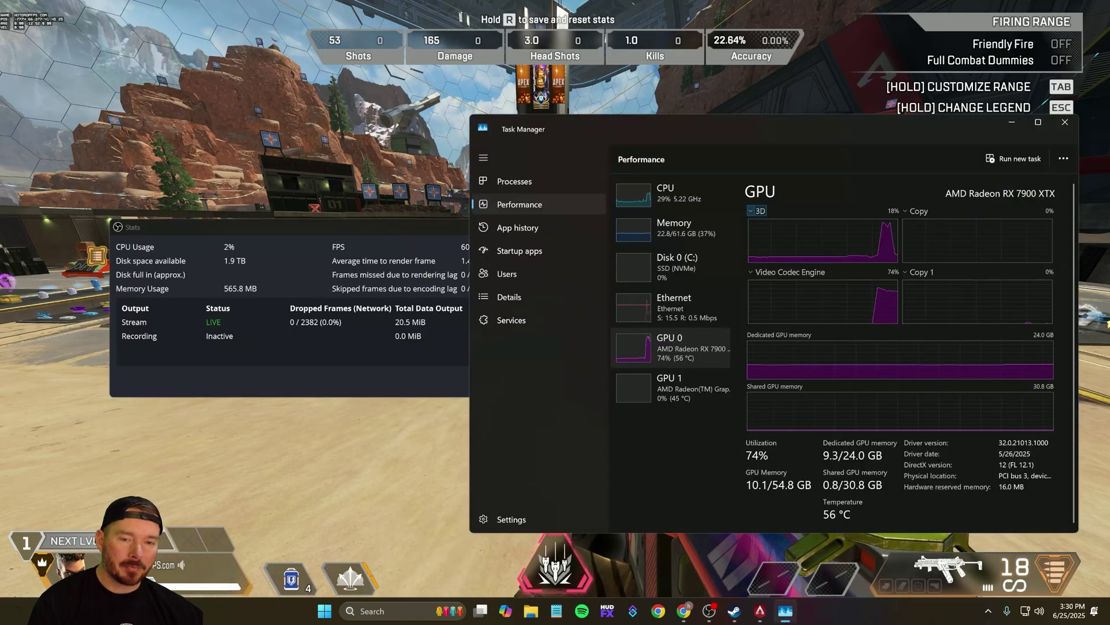
pyautogui.moveTo(383, 229); pyautogui.dragTo(305, 197)
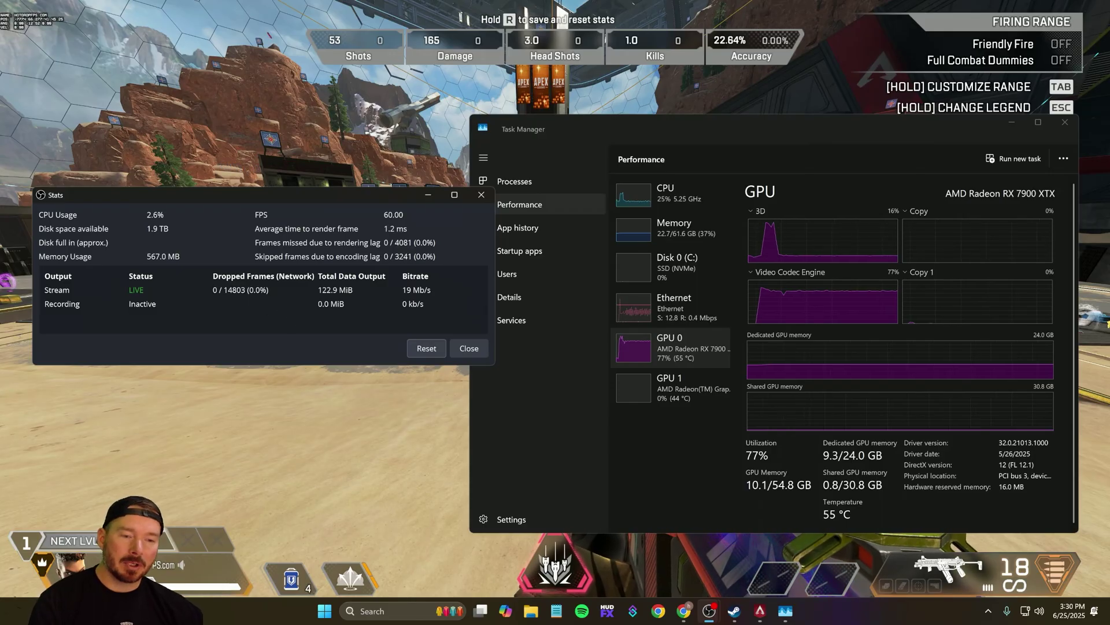
# Step: Back in Apex, ping loot, deploy the Q tactical smoke, then open the Start menu
pyautogui.hotkey('alt', 'Tab')
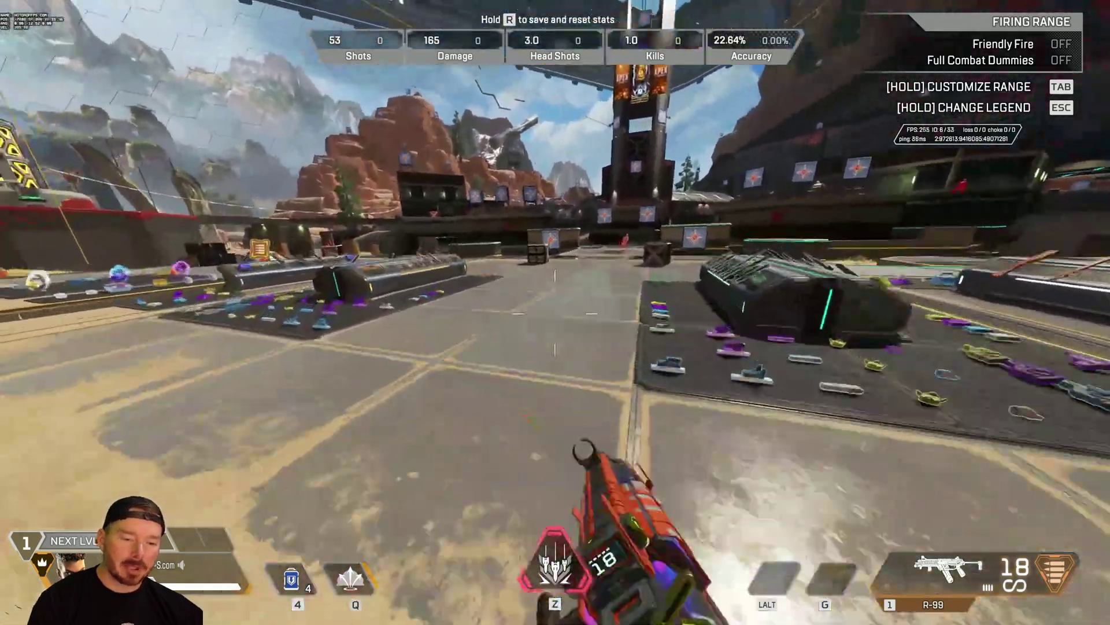
pyautogui.middleClick(555, 312)
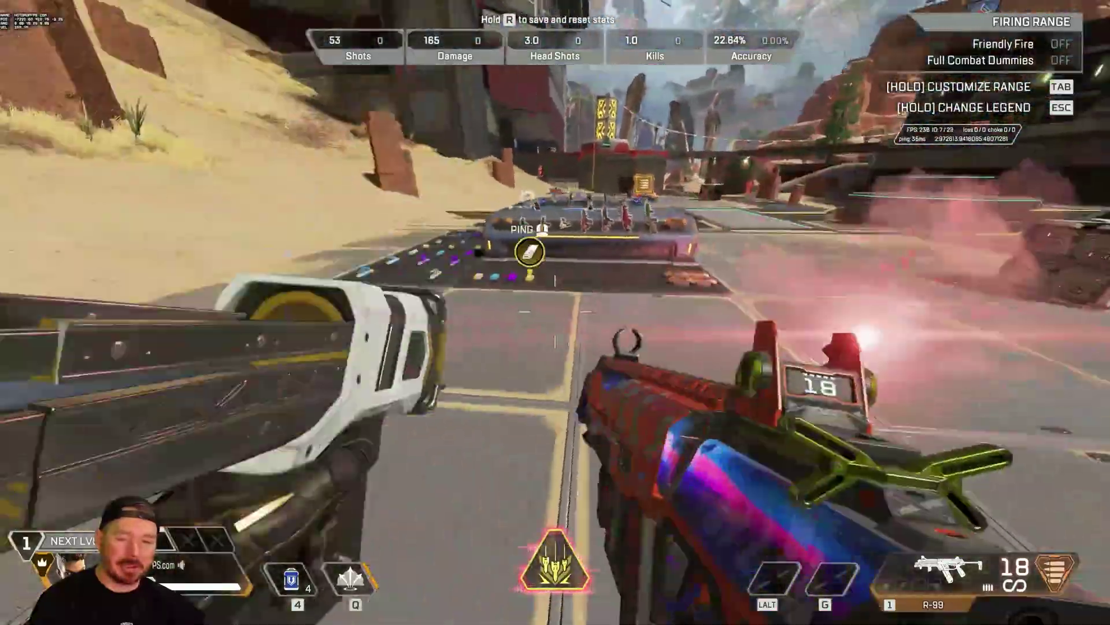
pyautogui.press('w')
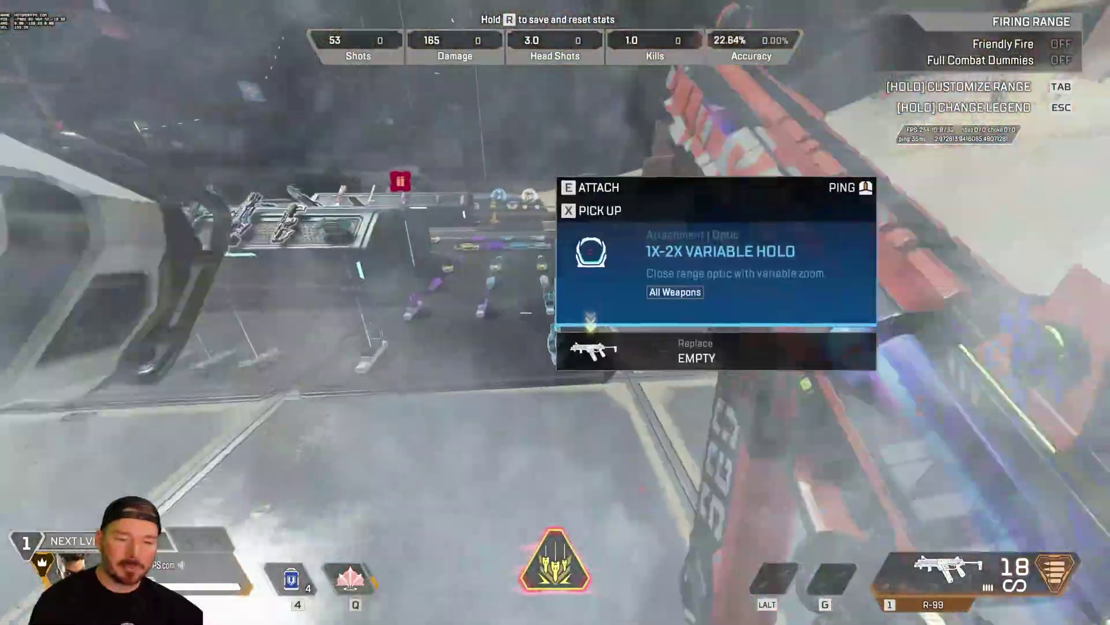
pyautogui.press('q')
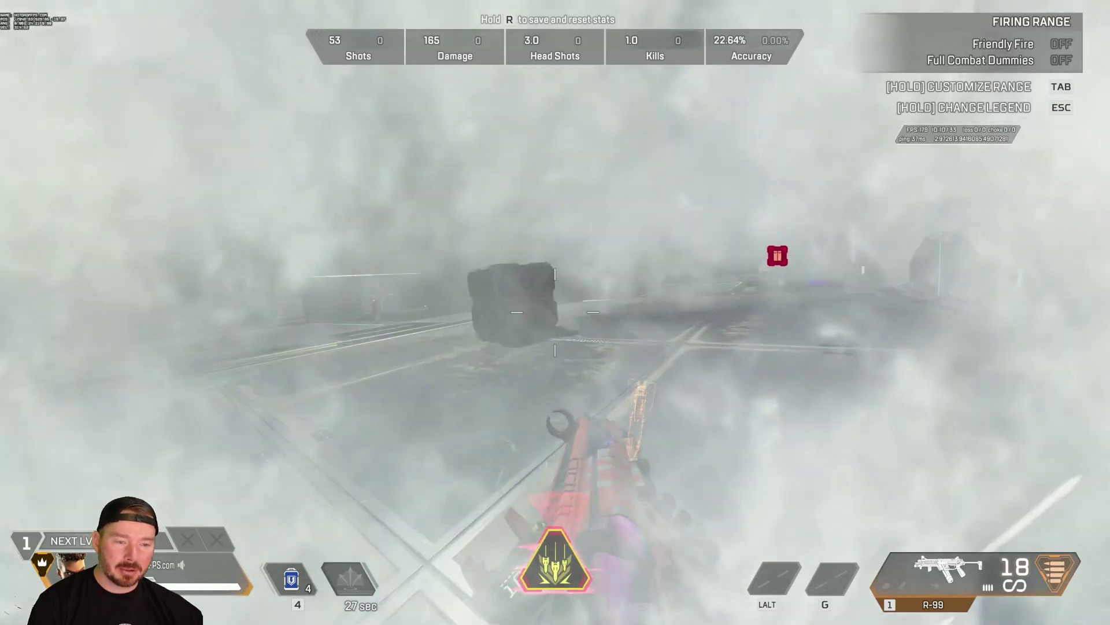
pyautogui.middleClick(555, 313)
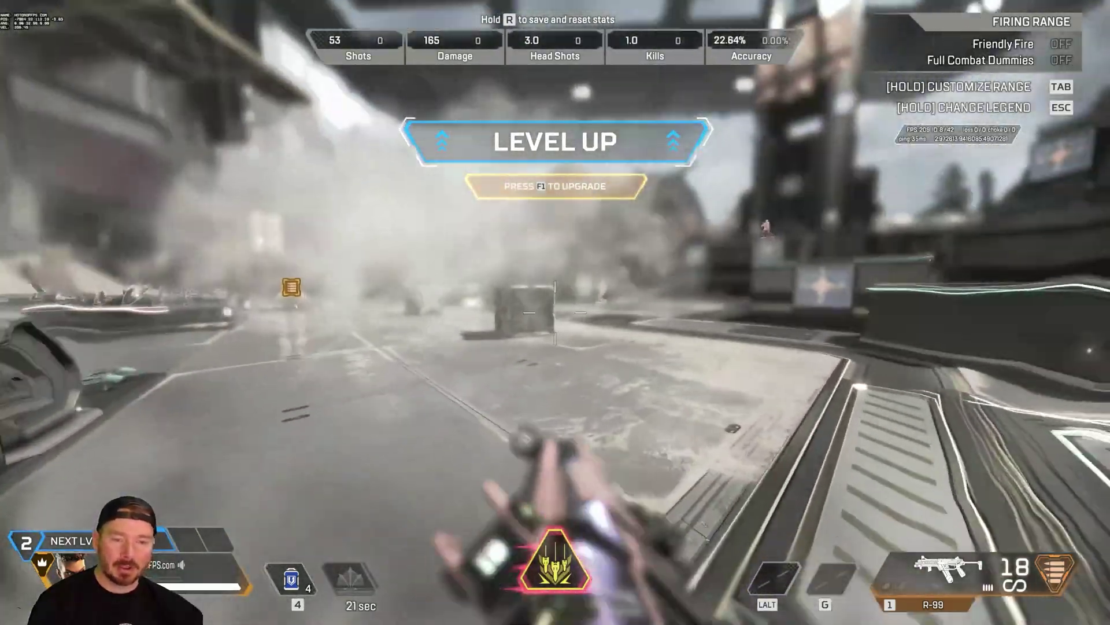
pyautogui.press('super')
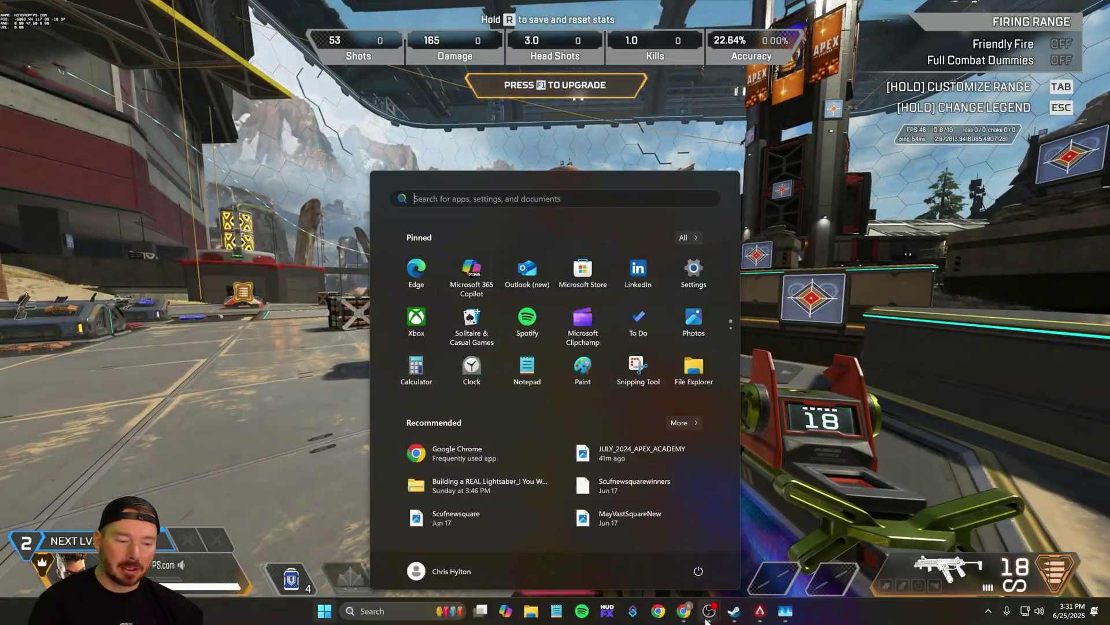
# Step: Bring up Task Manager's GPU page and the OBS Stats window, with Stats in front
pyautogui.moveTo(708, 613)
pyautogui.click(750, 577)
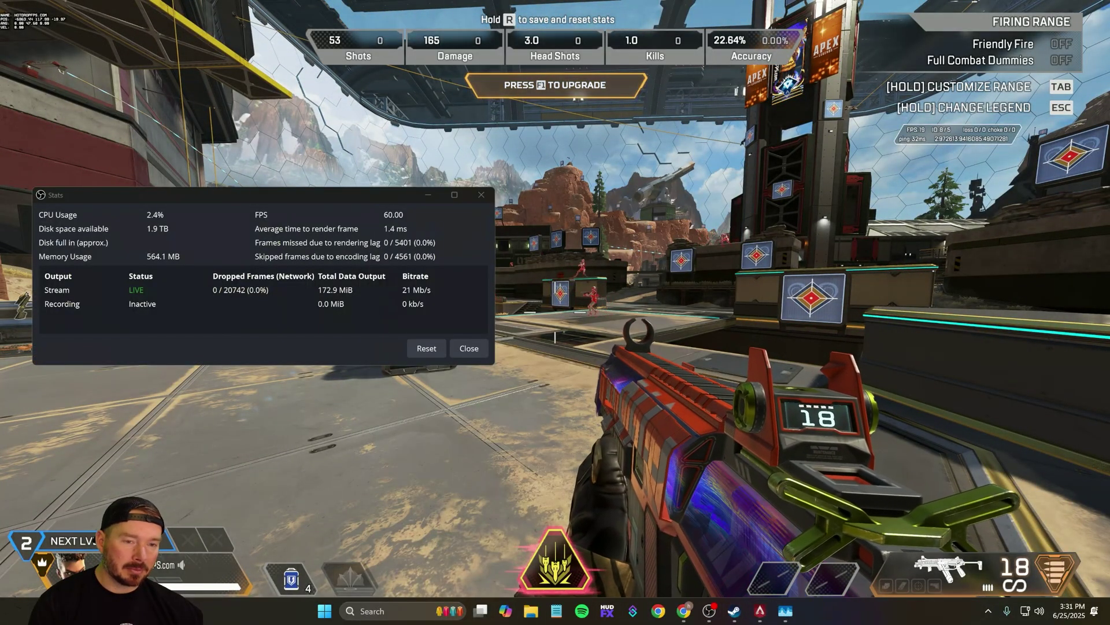
pyautogui.click(785, 610)
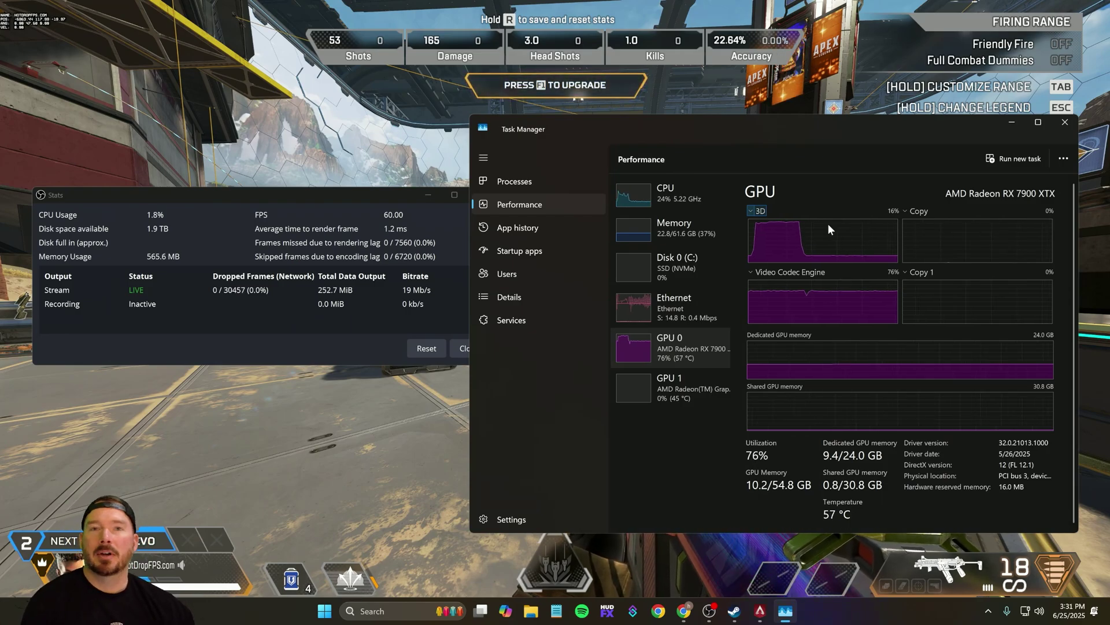
pyautogui.click(405, 310)
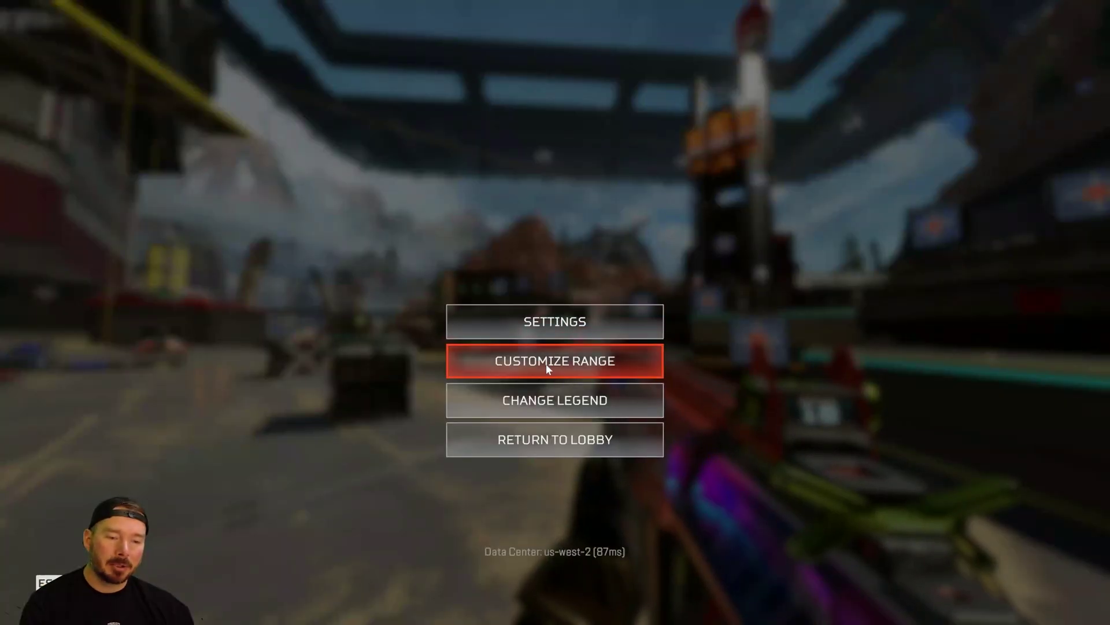
# Step: Check that Apex Legends' video settings show full screen at 3840 x 2160, then return to the Firing Range
pyautogui.click(554, 320)
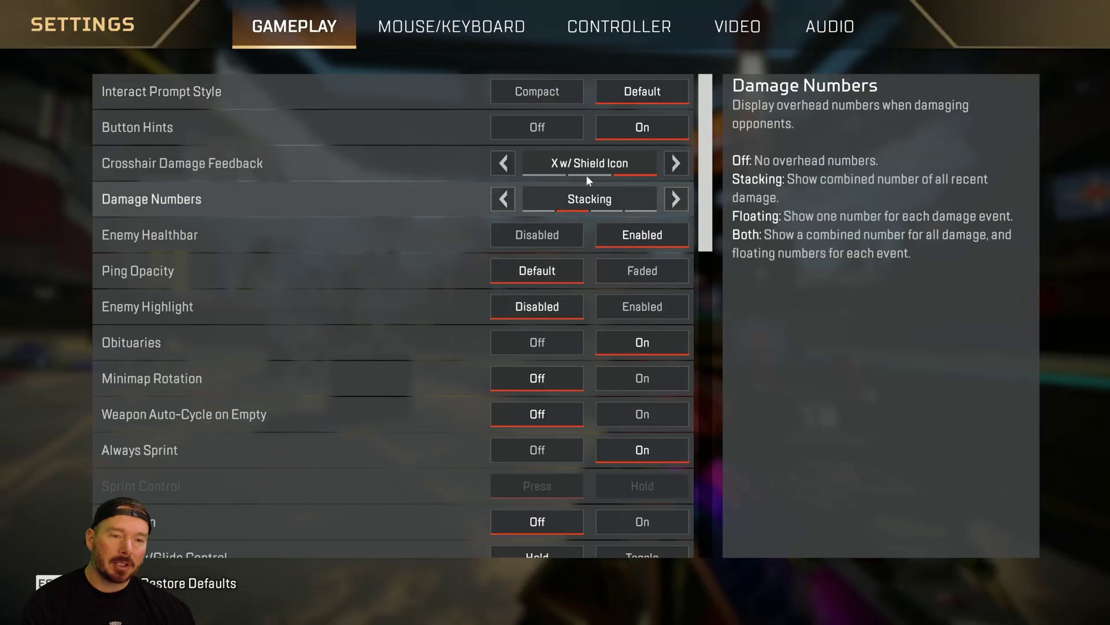
pyautogui.click(765, 22)
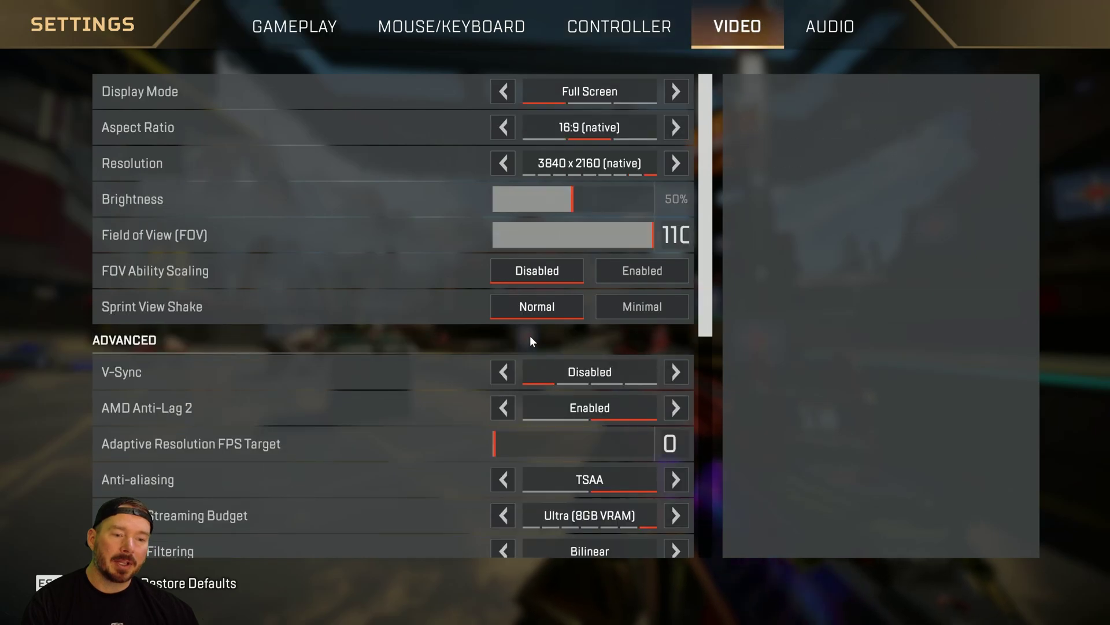
pyautogui.scroll(-2, 401, 374)
pyautogui.scroll(-6, 401, 374)
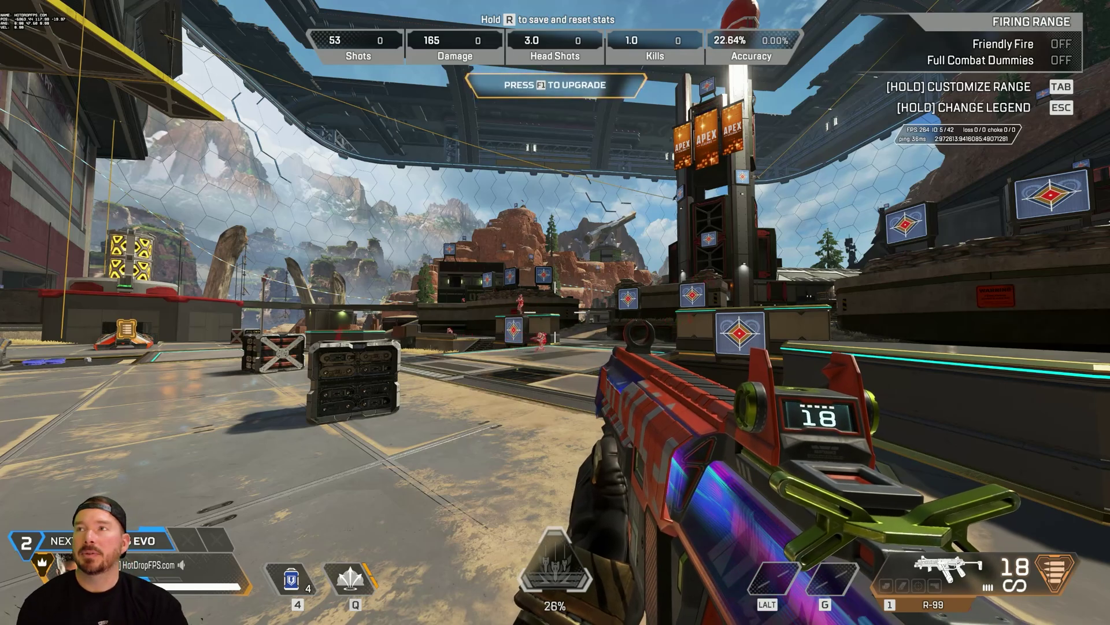
# Step: Bring OBS Stats and Task Manager's GPU page over the game to confirm 78% load and 0 dropped frames
pyautogui.press('super')
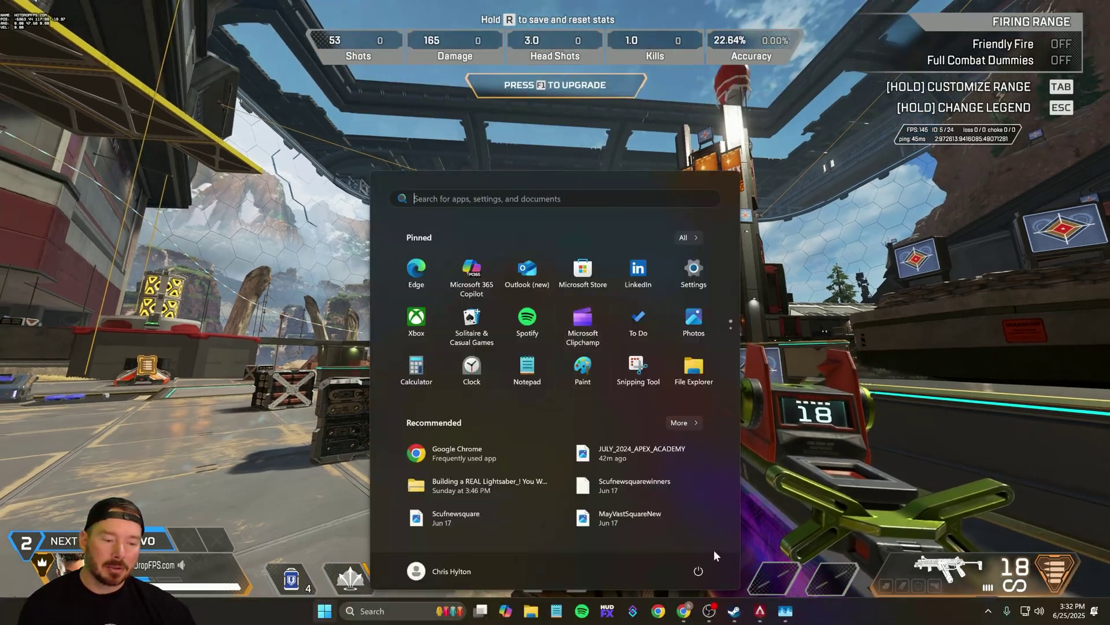
pyautogui.click(756, 521)
pyautogui.click(786, 611)
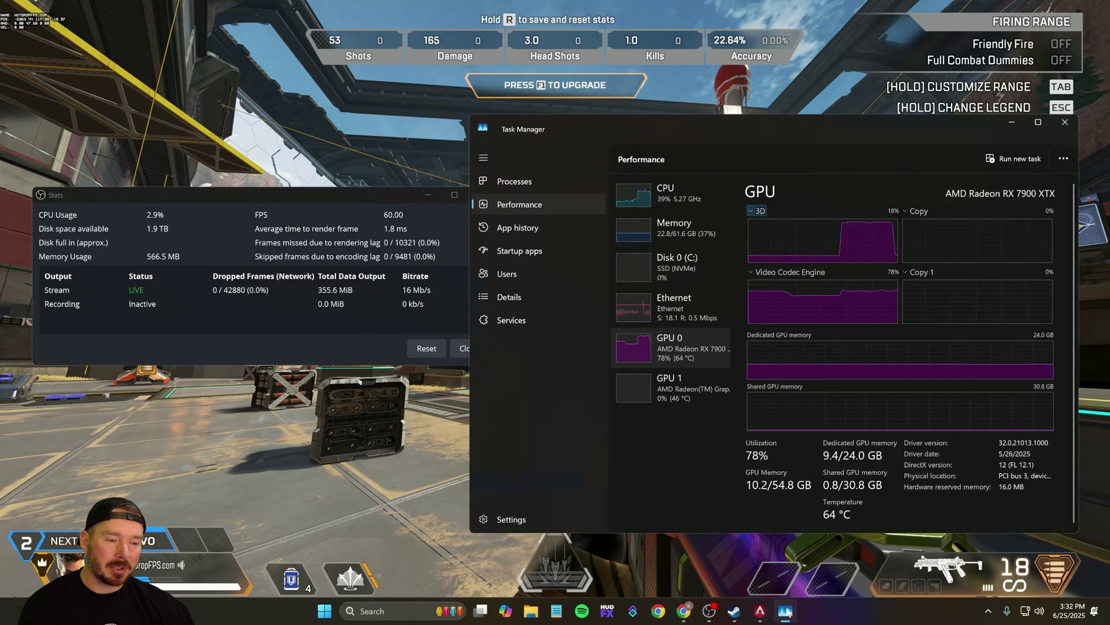